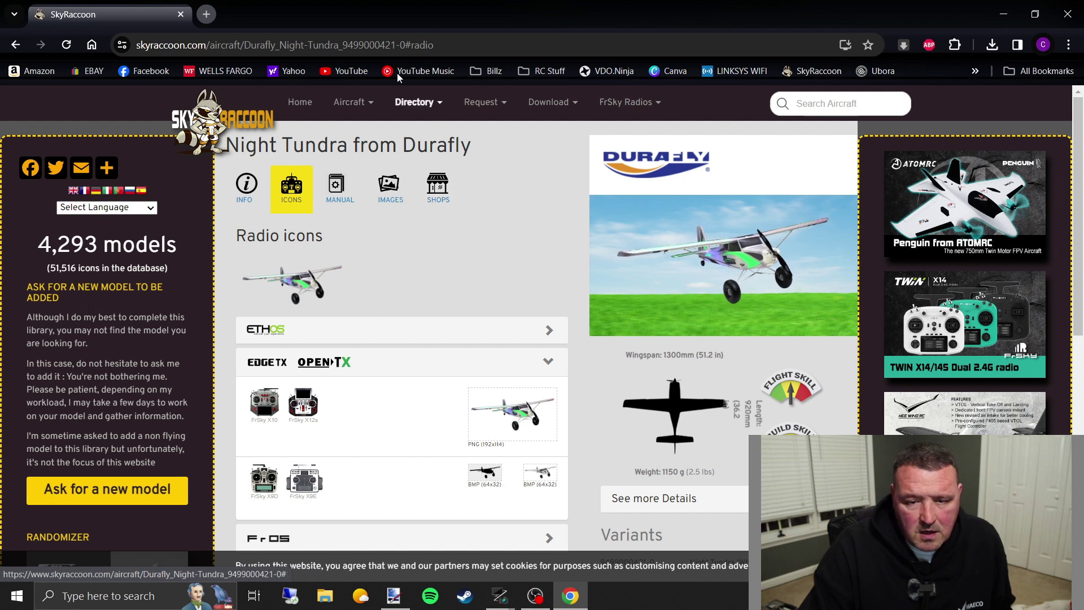
Switch from the browser to paint.net and close the ethos.png image.
left_click(1004, 14)
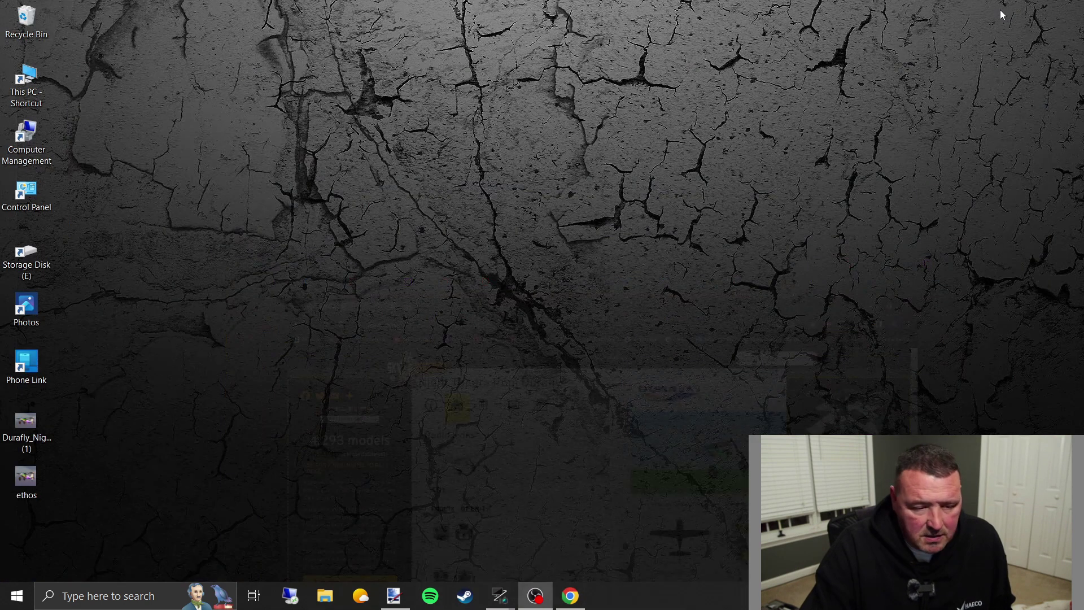
left_click(569, 596)
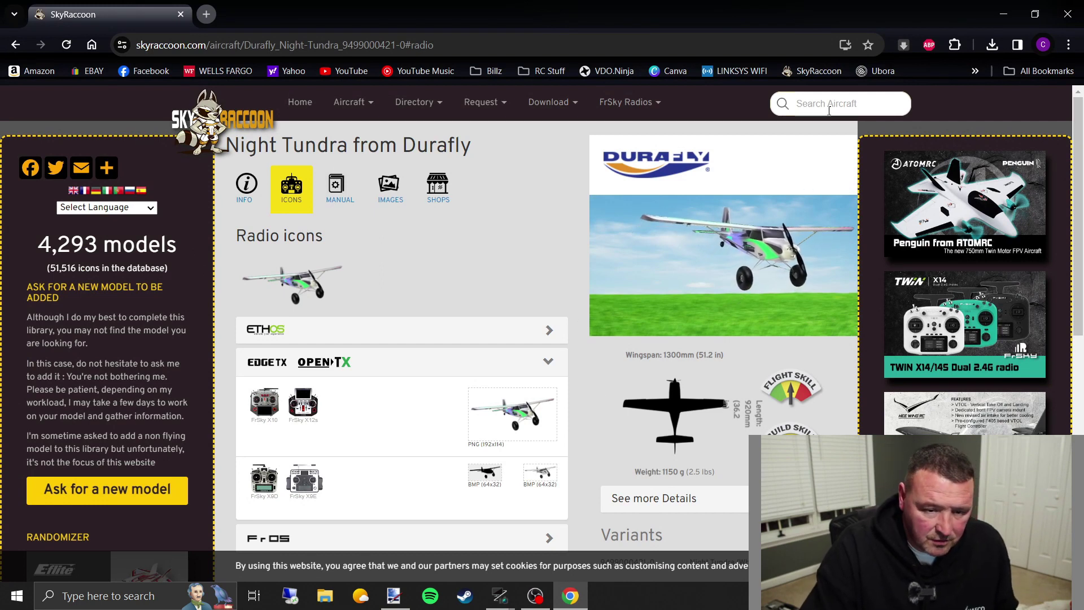
left_click(1001, 12)
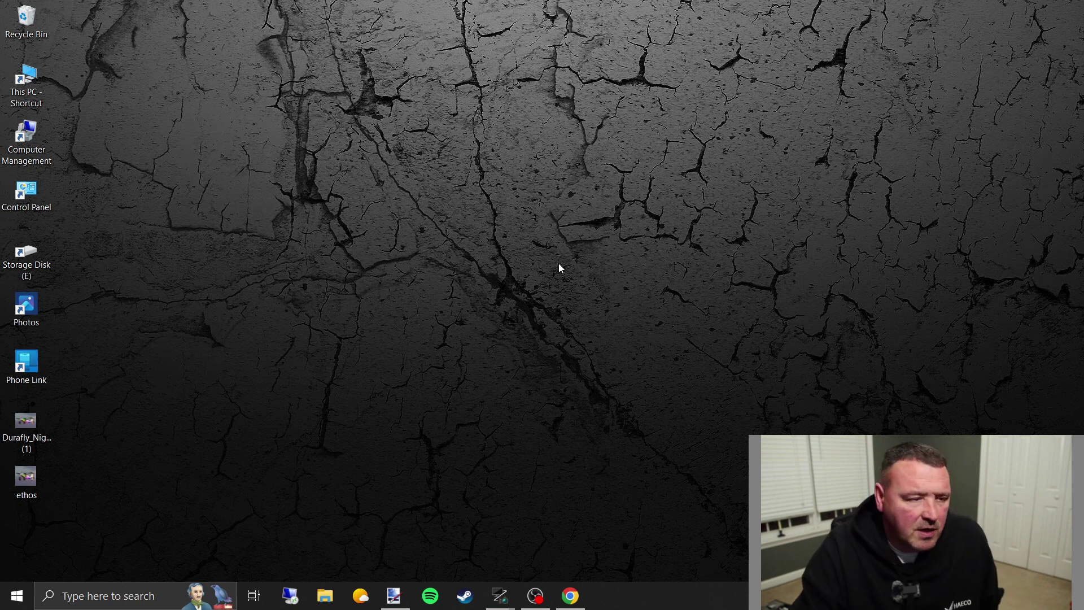
left_click(397, 596)
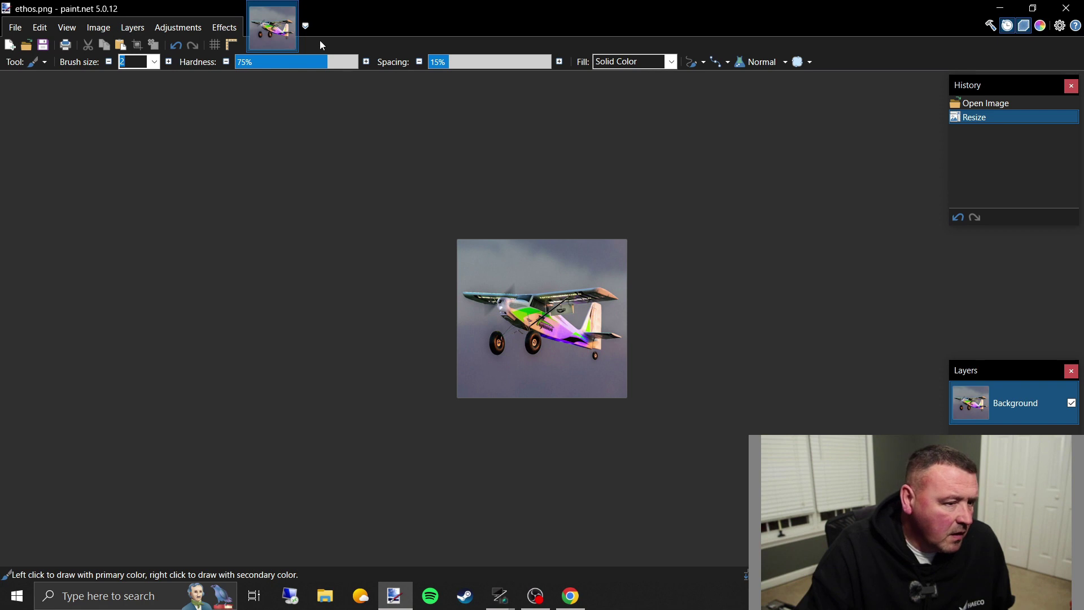
left_click(291, 9)
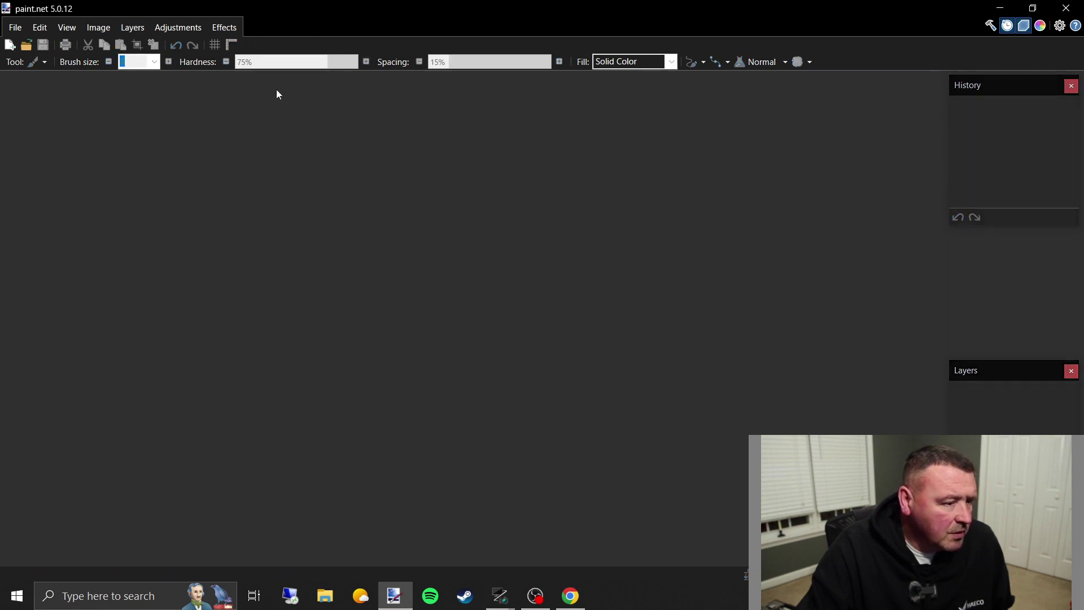
Open the LOGO4_2048x1152 image from the RC Clip Art folder on the Desktop.
left_click(14, 27)
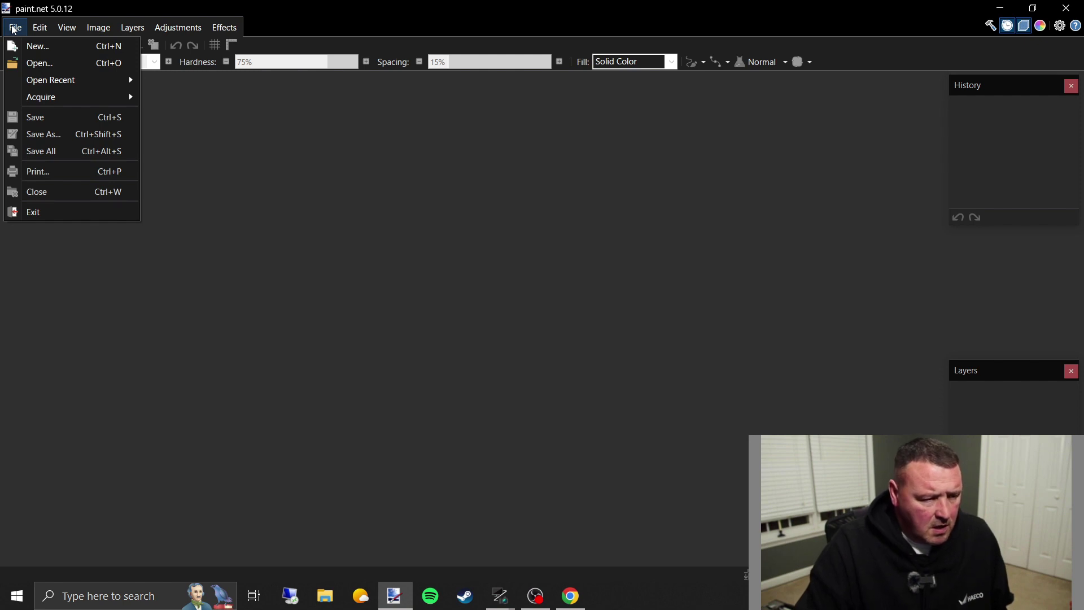
left_click(39, 27)
left_click(20, 28)
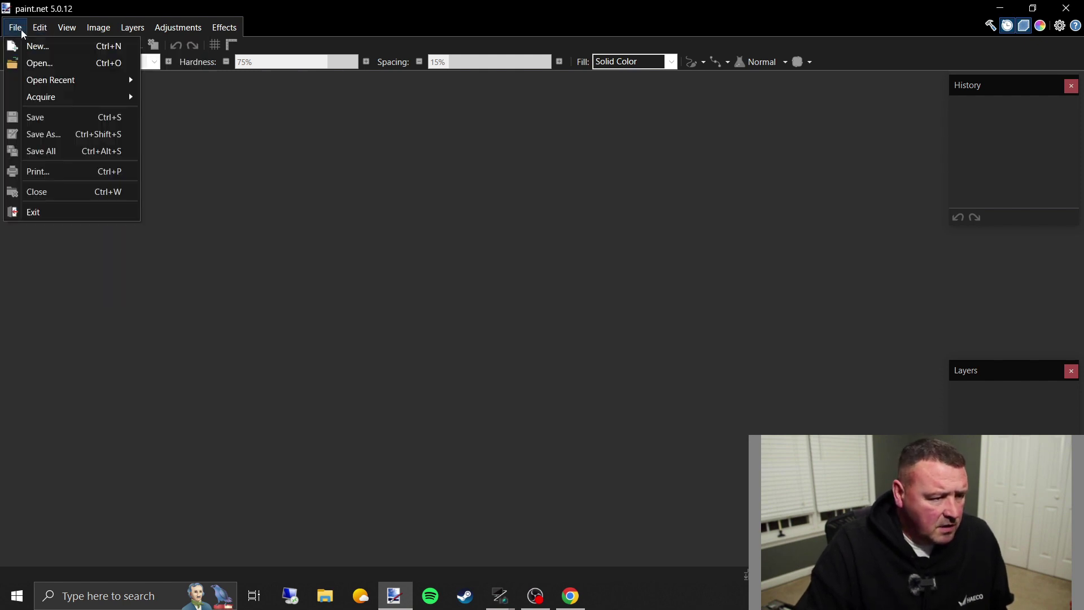
left_click(30, 63)
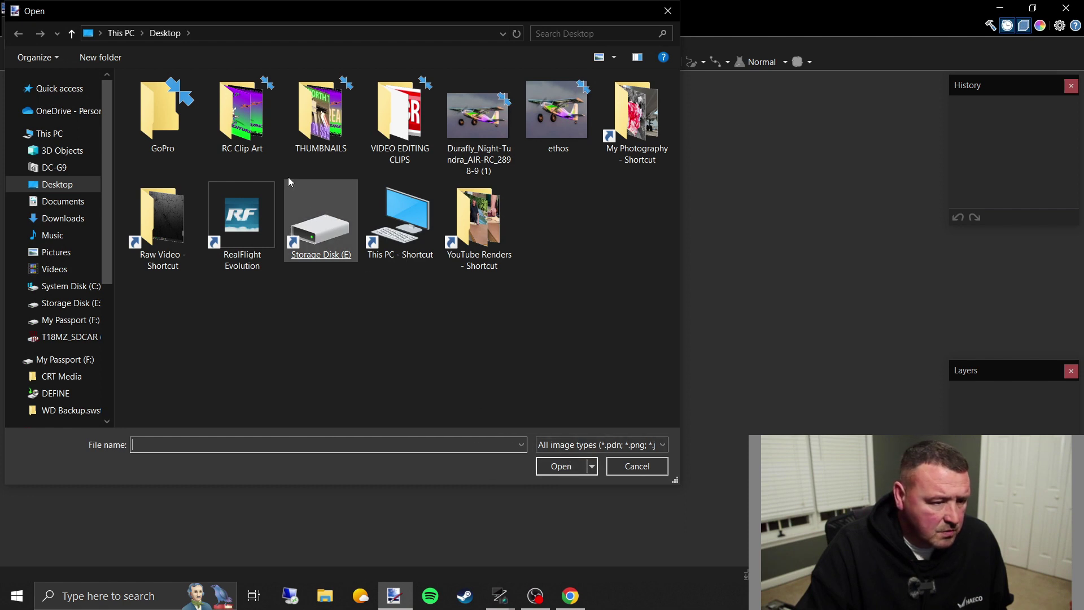
double_click(242, 113)
left_click(282, 136)
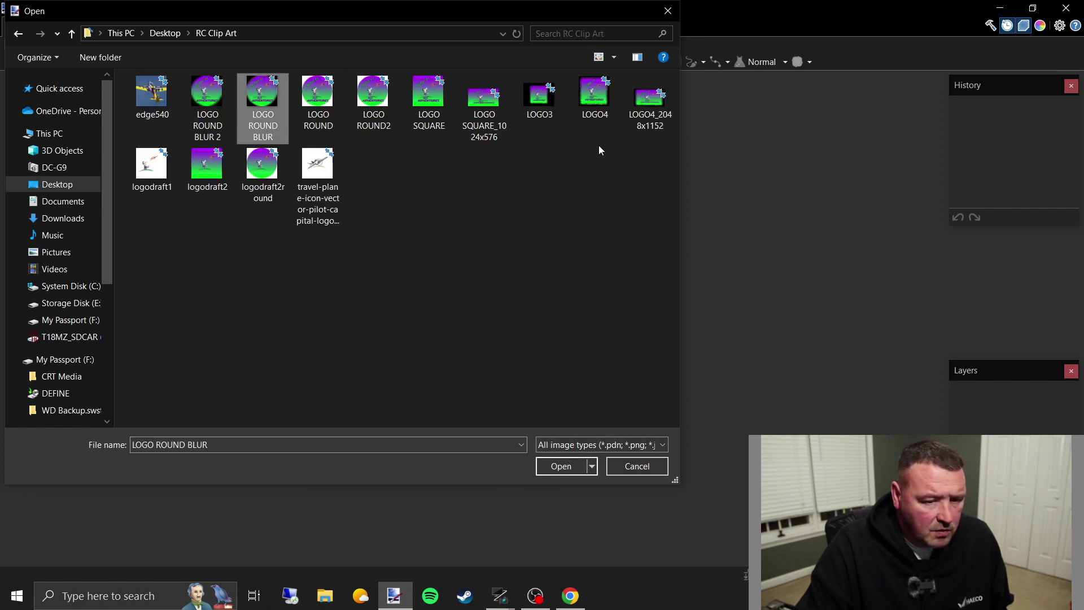
double_click(644, 99)
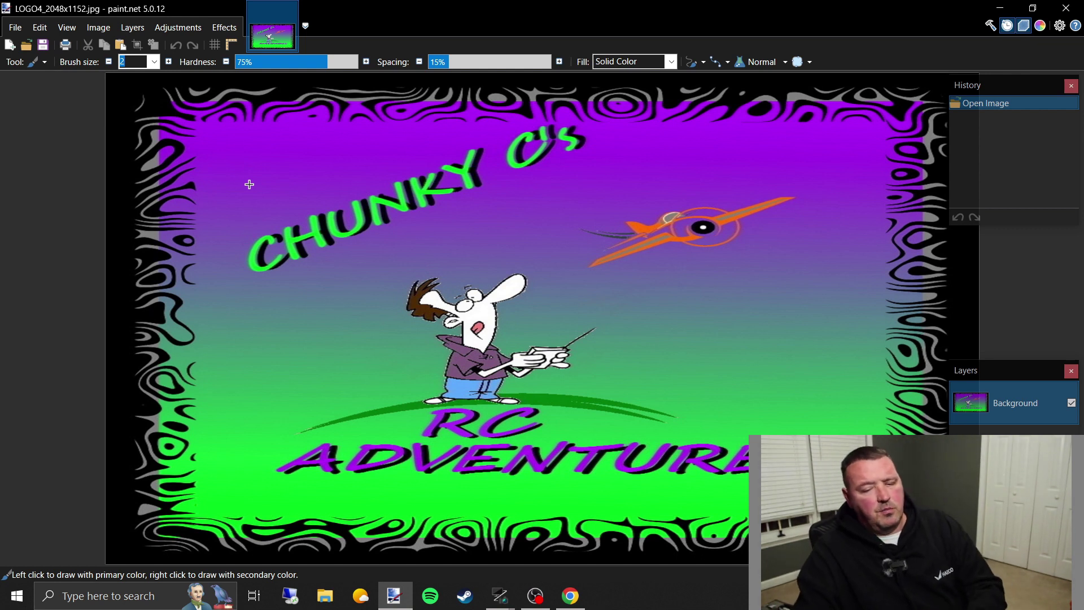
Start resizing the logo with Maintain aspect ratio enabled, entering a width of 192 pixels and a height of 114 pixels.
left_click(98, 27)
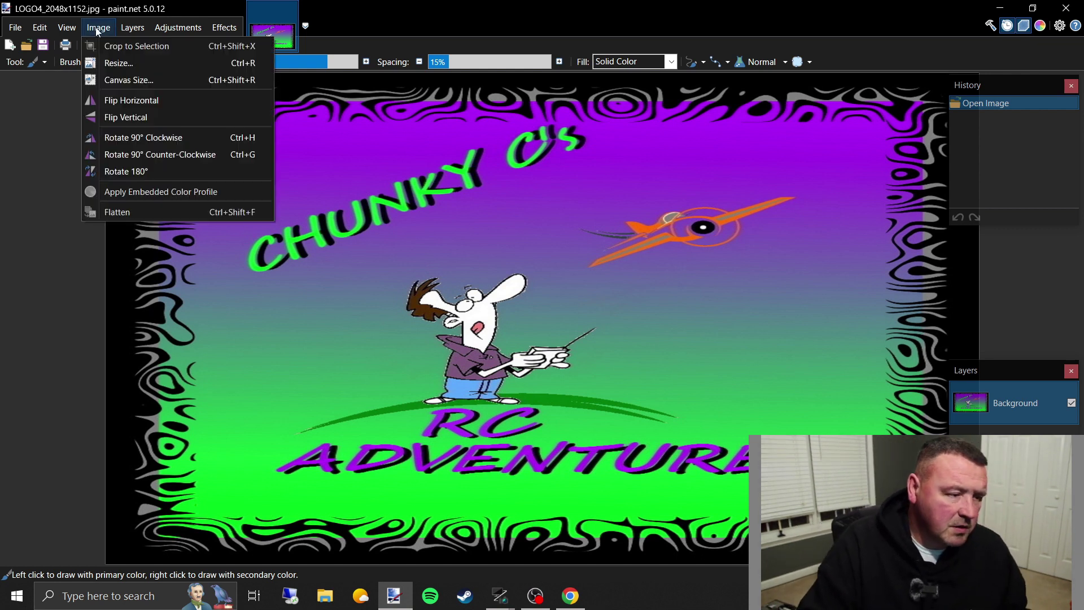
left_click(117, 64)
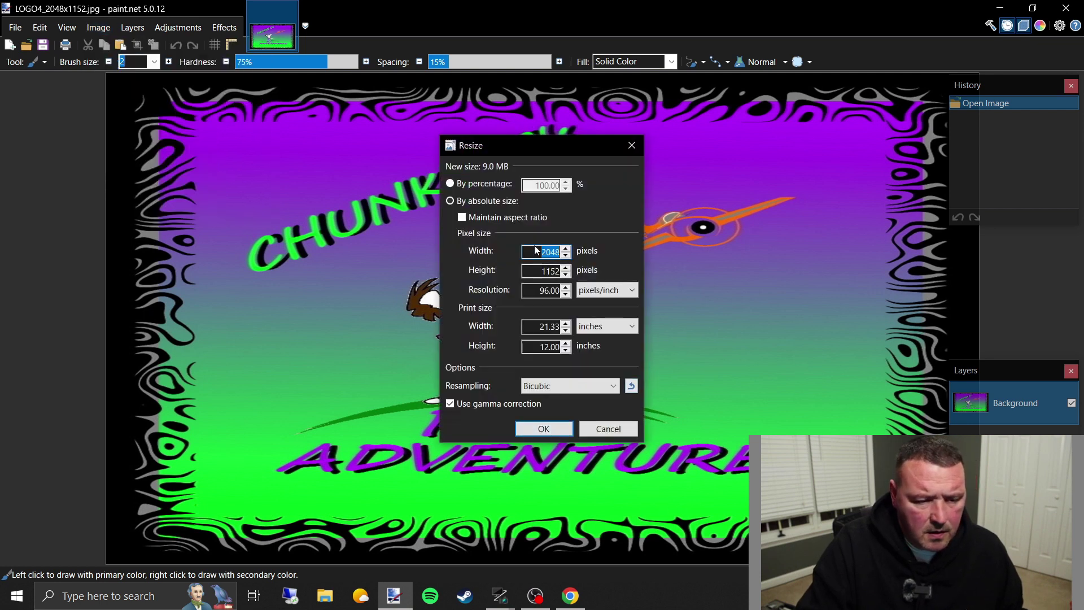
left_click(463, 219)
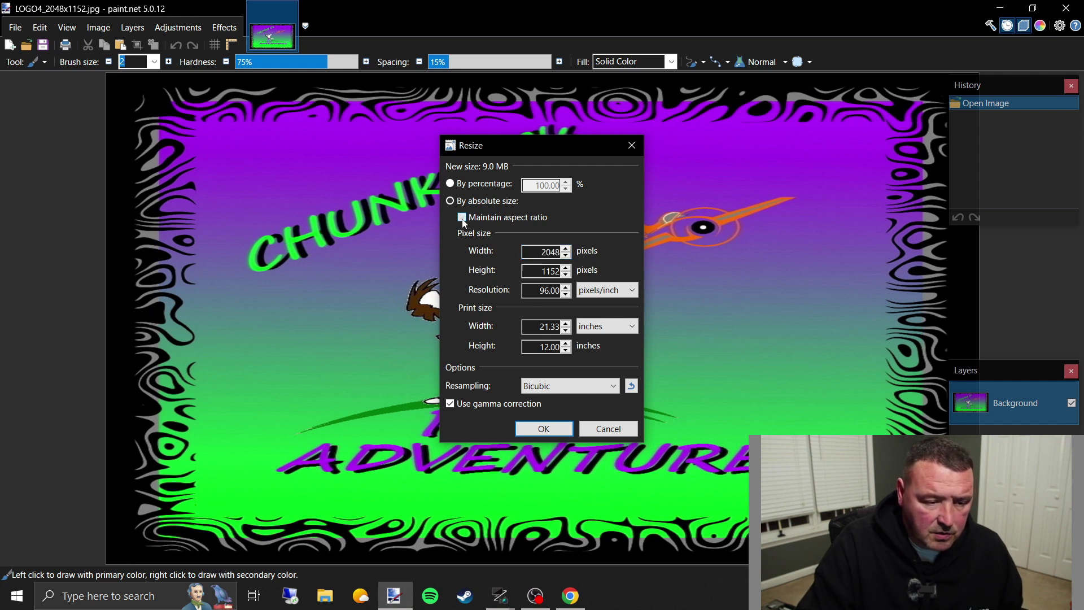
left_click_drag(541, 251, 563, 257)
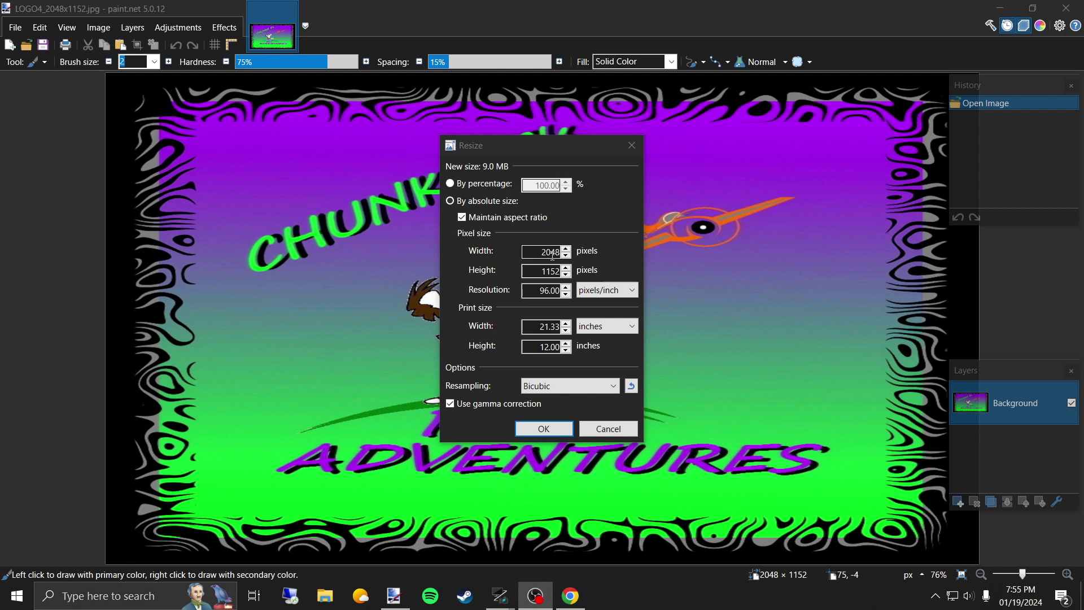
left_click(531, 254)
double_click(531, 255)
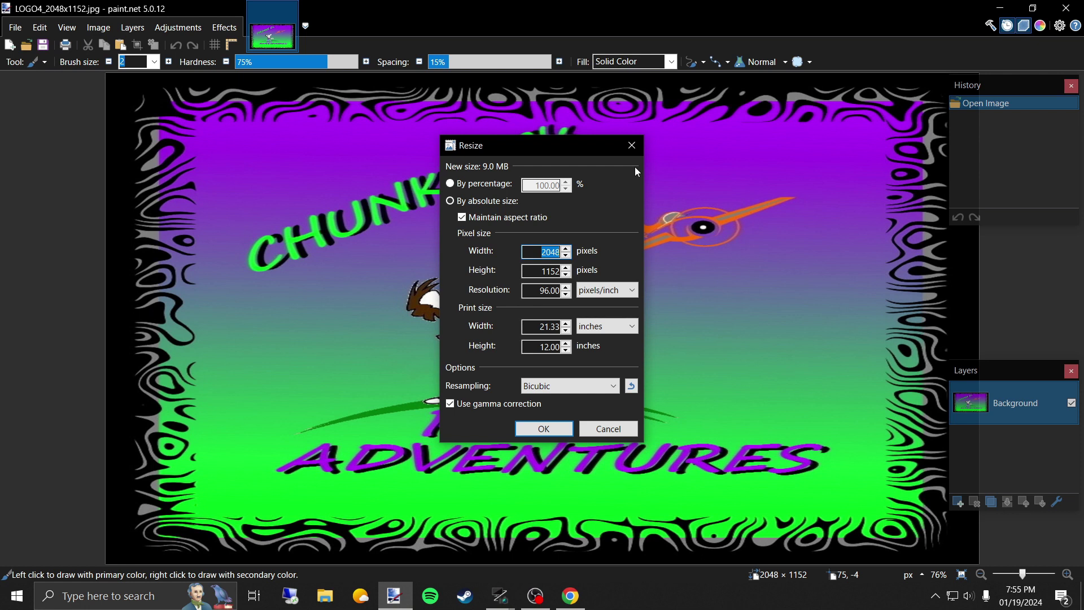
type("192")
left_click(539, 269)
type("114")
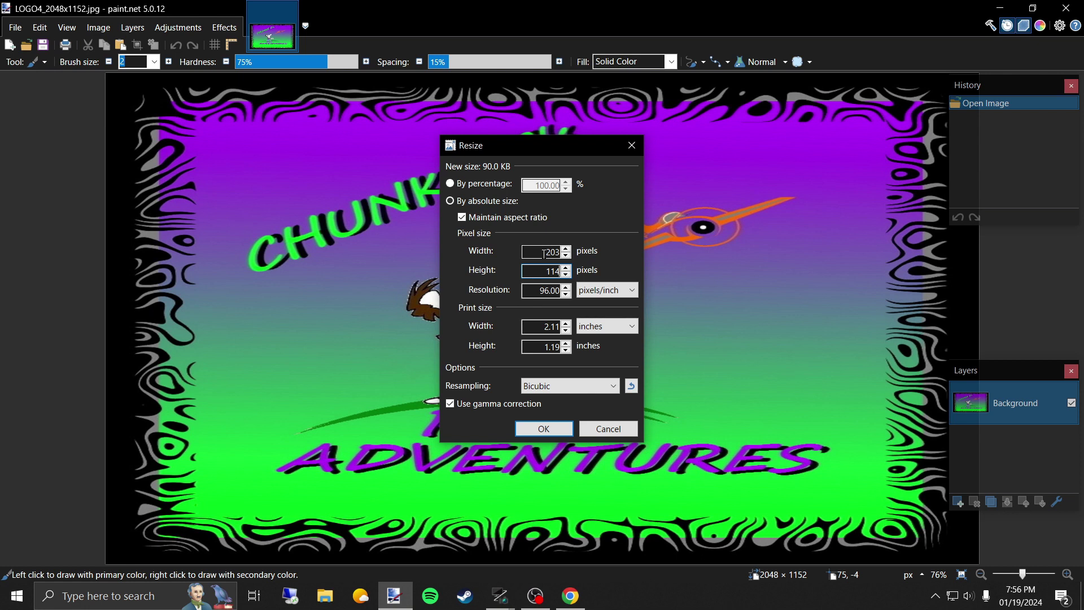
Disable Maintain aspect ratio, set the width to 192 pixels, and apply the resize.
left_click_drag(541, 253, 557, 252)
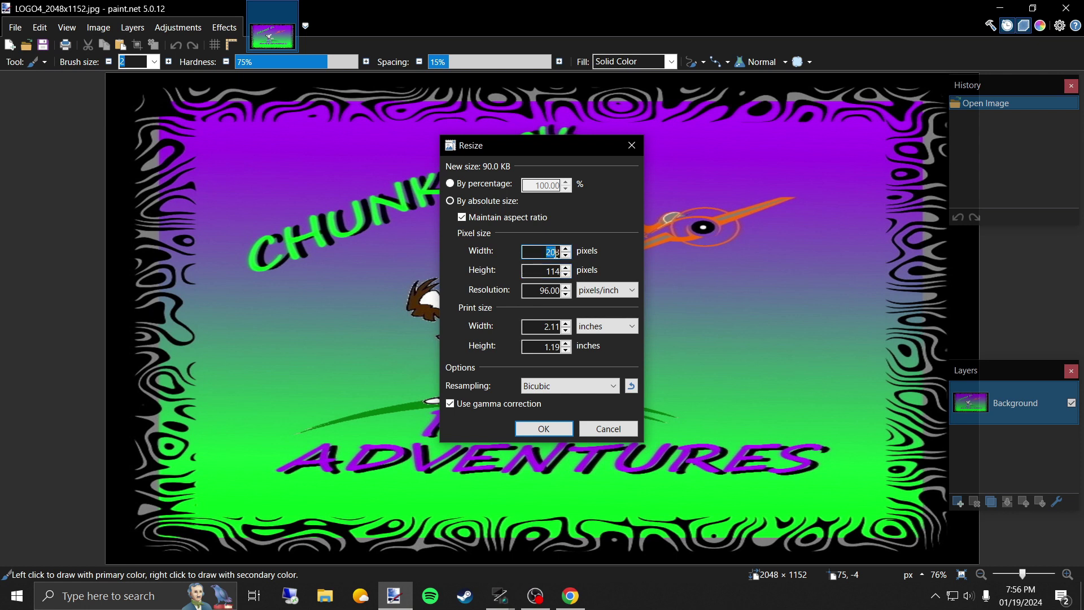
left_click(463, 221)
left_click_drag(540, 249, 558, 253)
type("192")
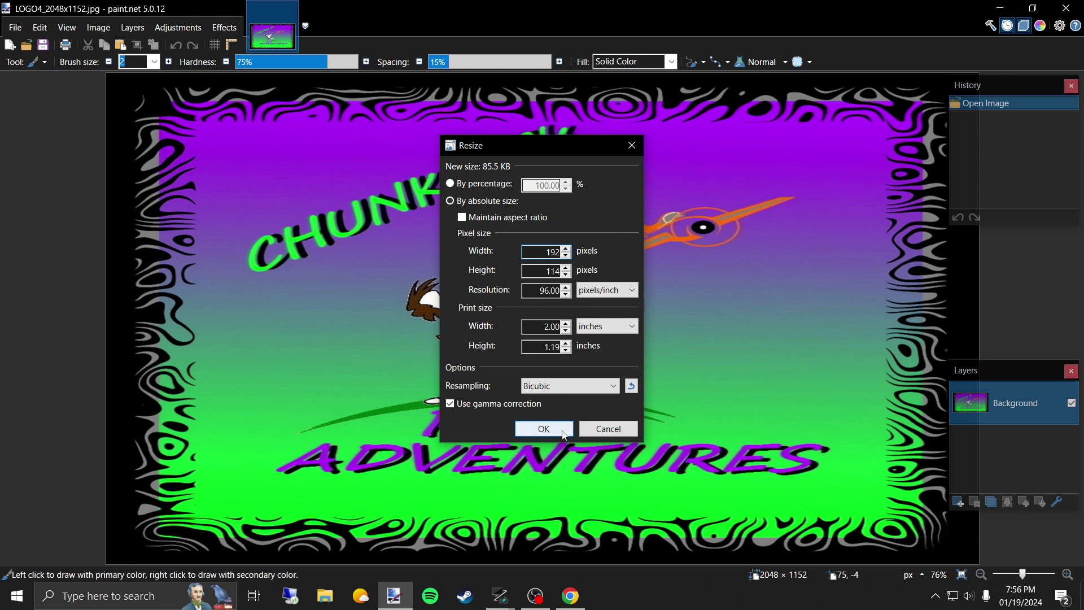
left_click(543, 429)
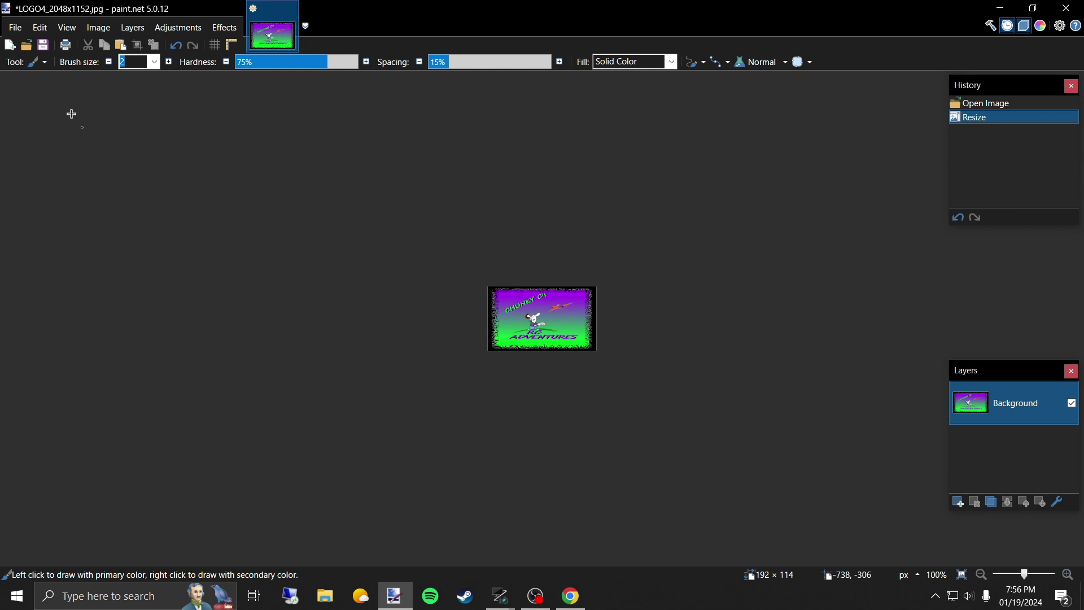
Save the resized logo to the Desktop as a PNG named radio, with the default save configuration.
left_click(15, 27)
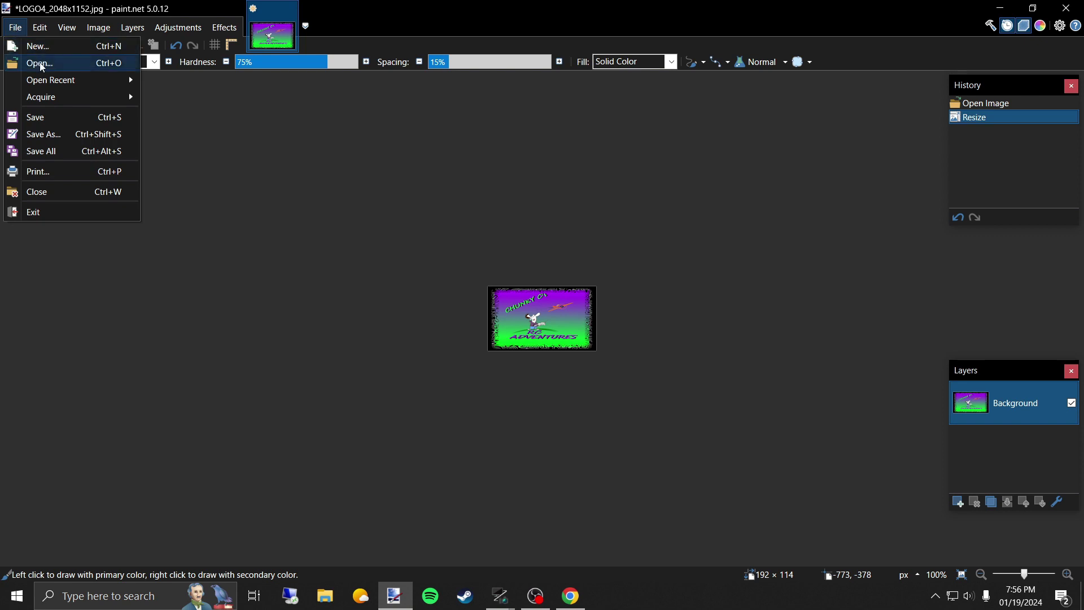
left_click(43, 135)
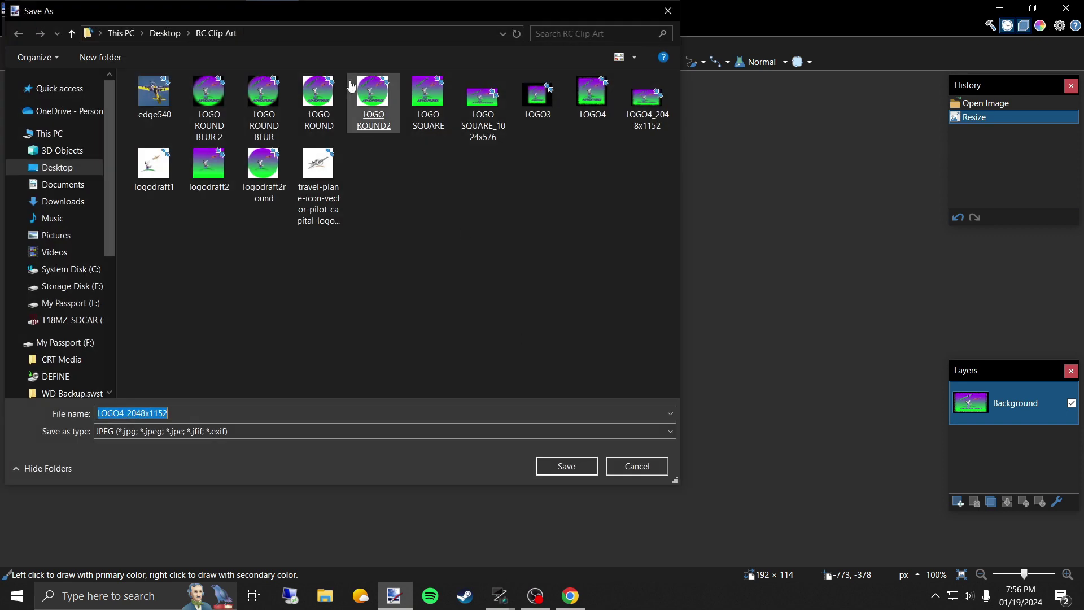
left_click(165, 33)
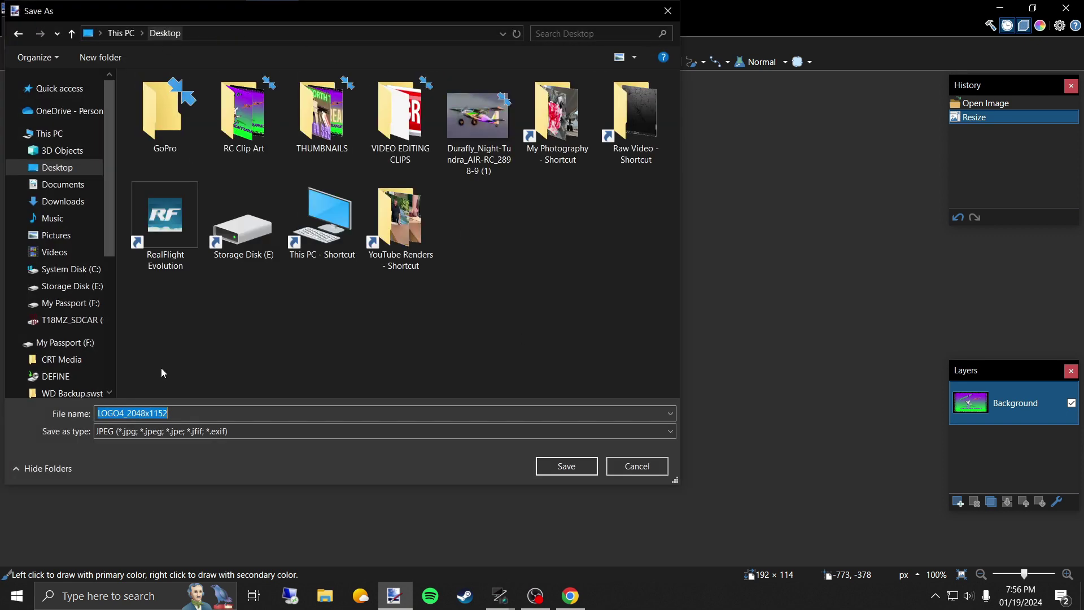
double_click(190, 413)
type("radio")
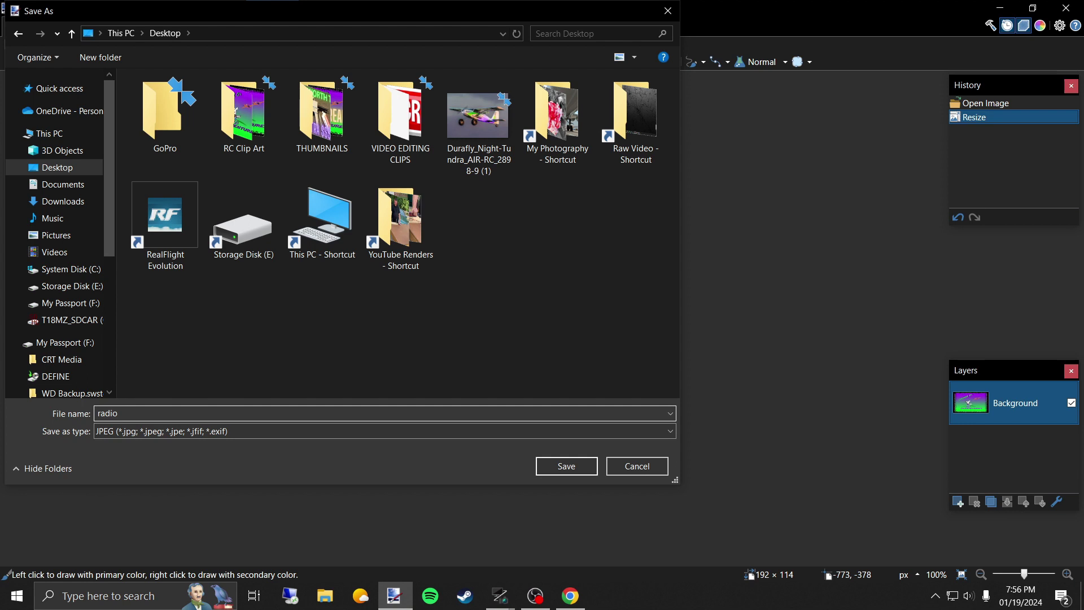
left_click(251, 433)
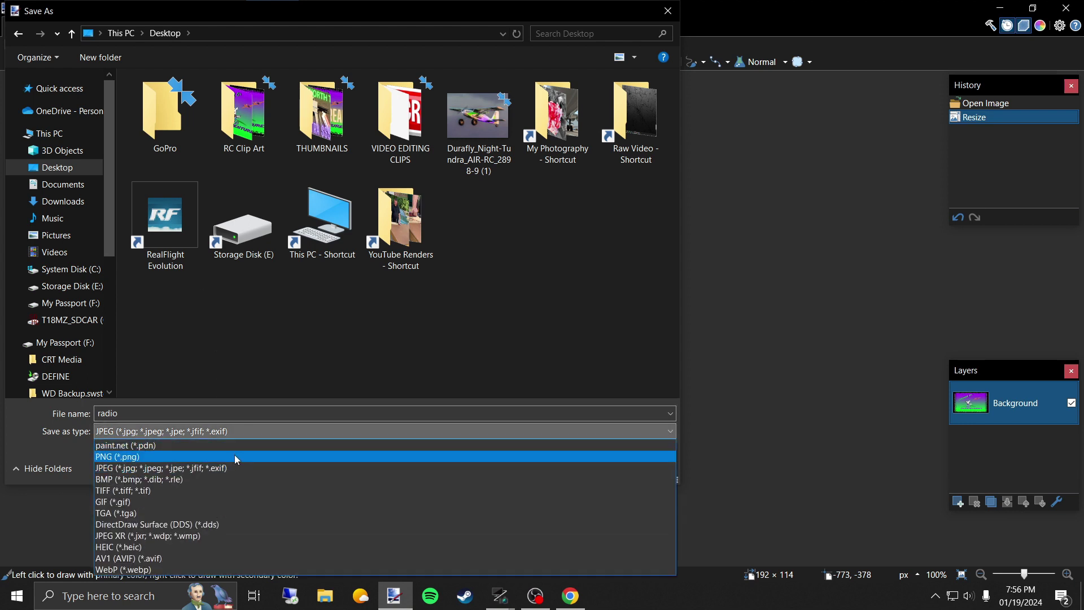
left_click(235, 456)
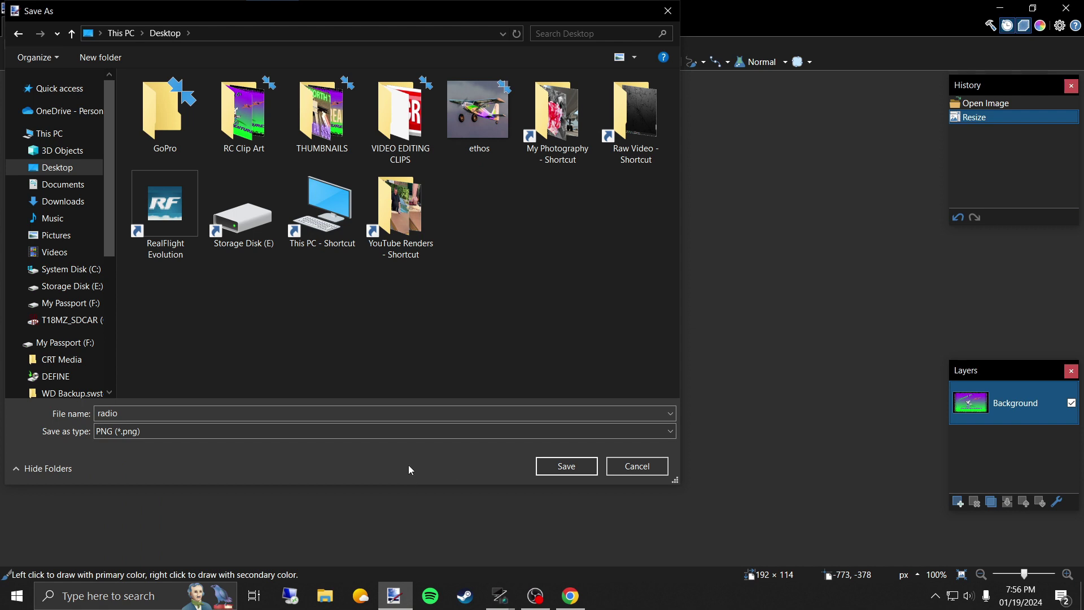
left_click(555, 468)
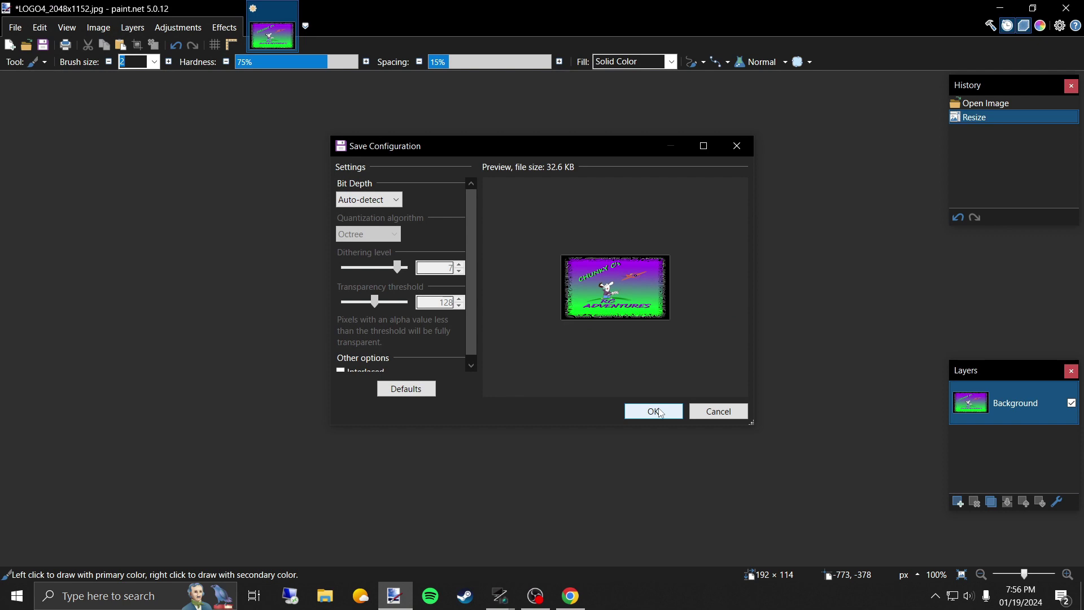
left_click(655, 414)
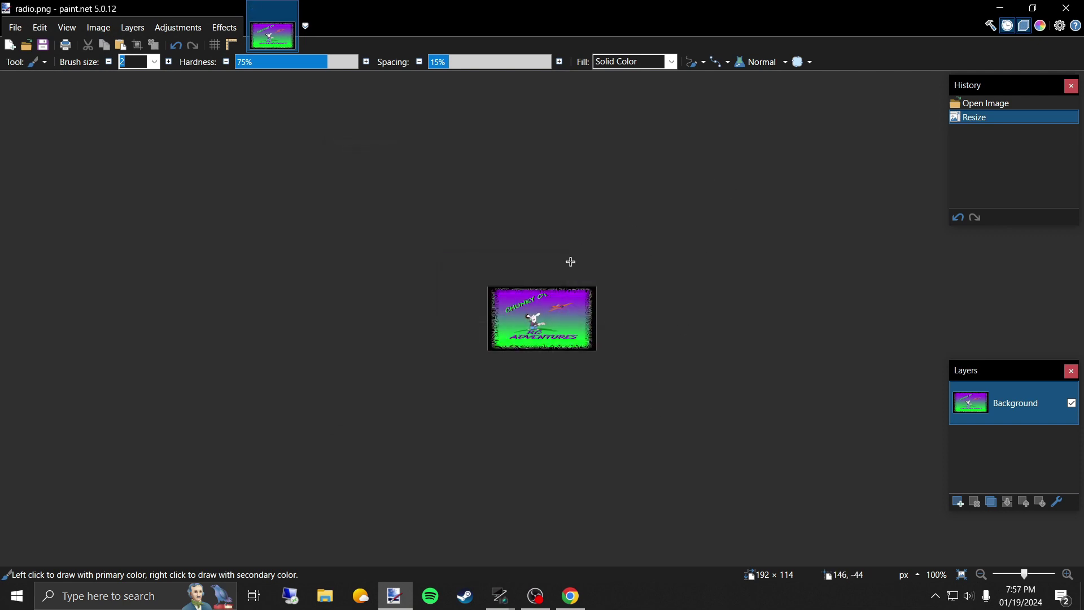
Switch to File Explorer and open the IMAGES folder on the TX16S_SDCAR (G:) drive.
left_click(990, 8)
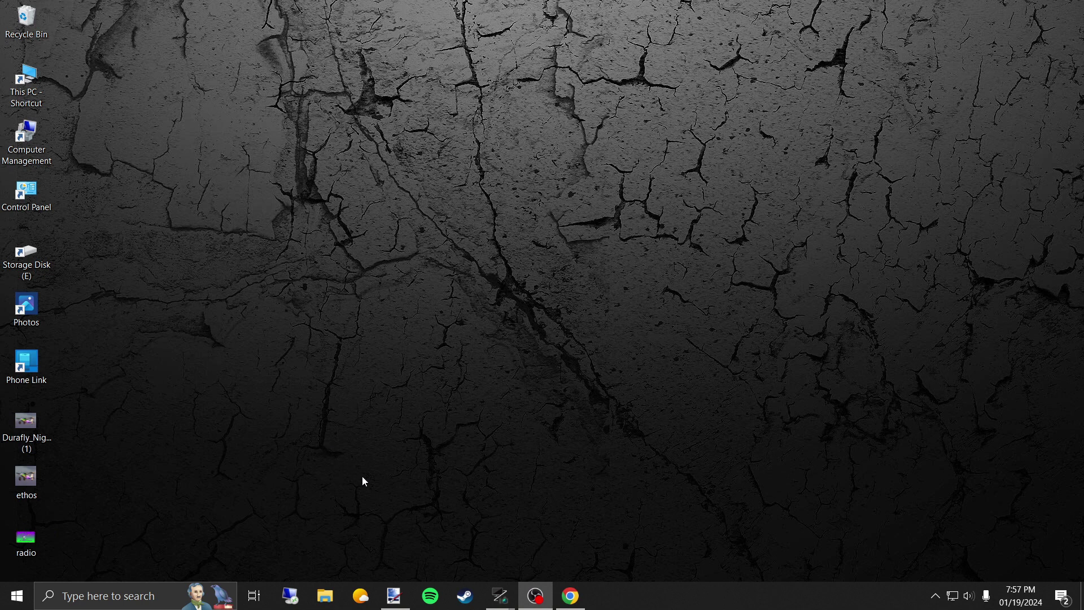
left_click(331, 597)
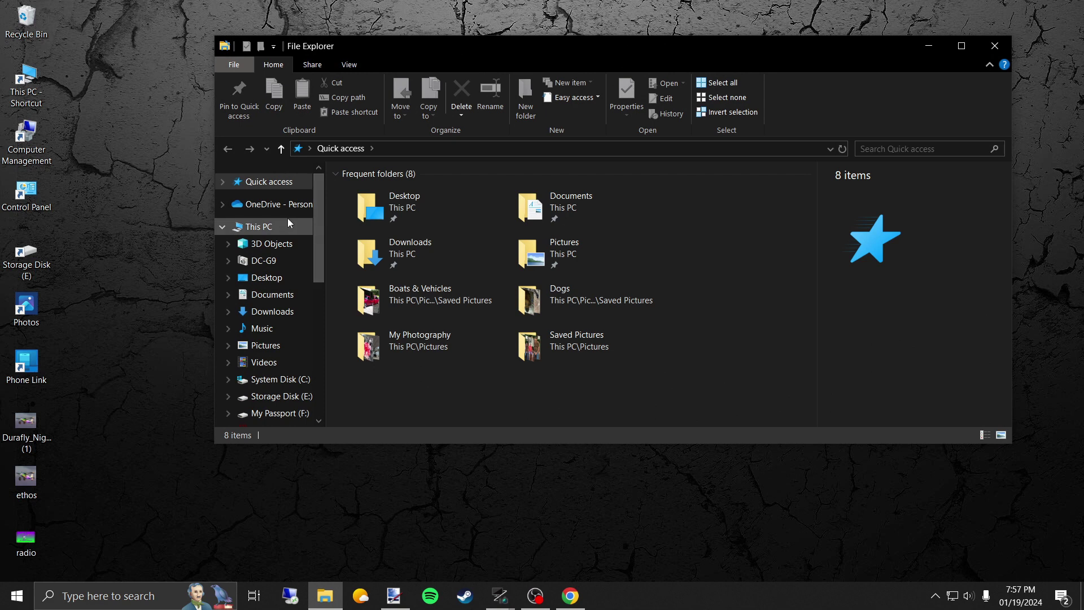
left_click(286, 225)
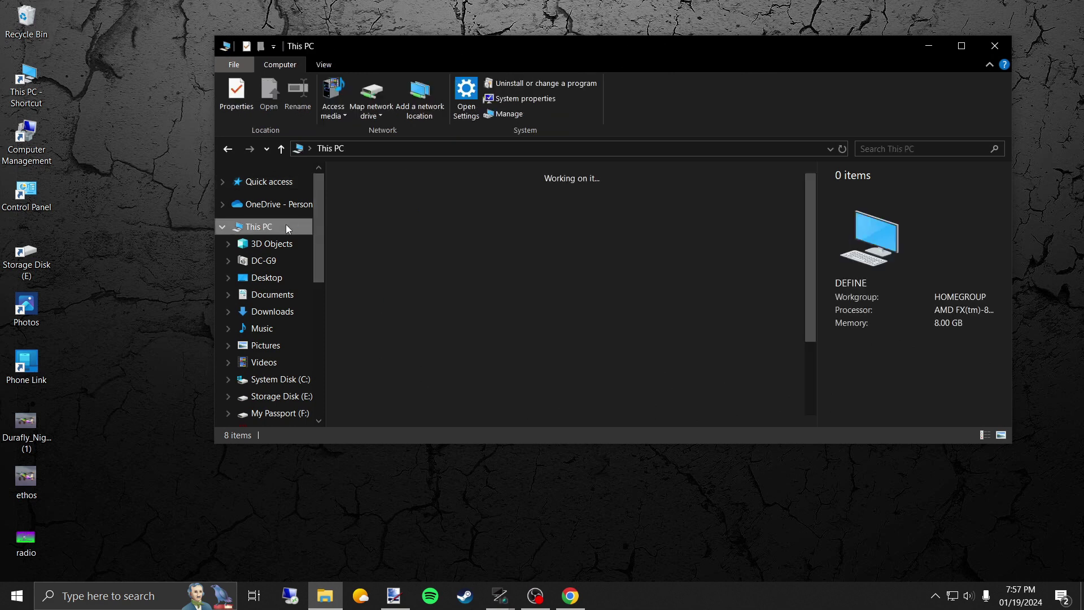
scroll(539, 301, "down", 2)
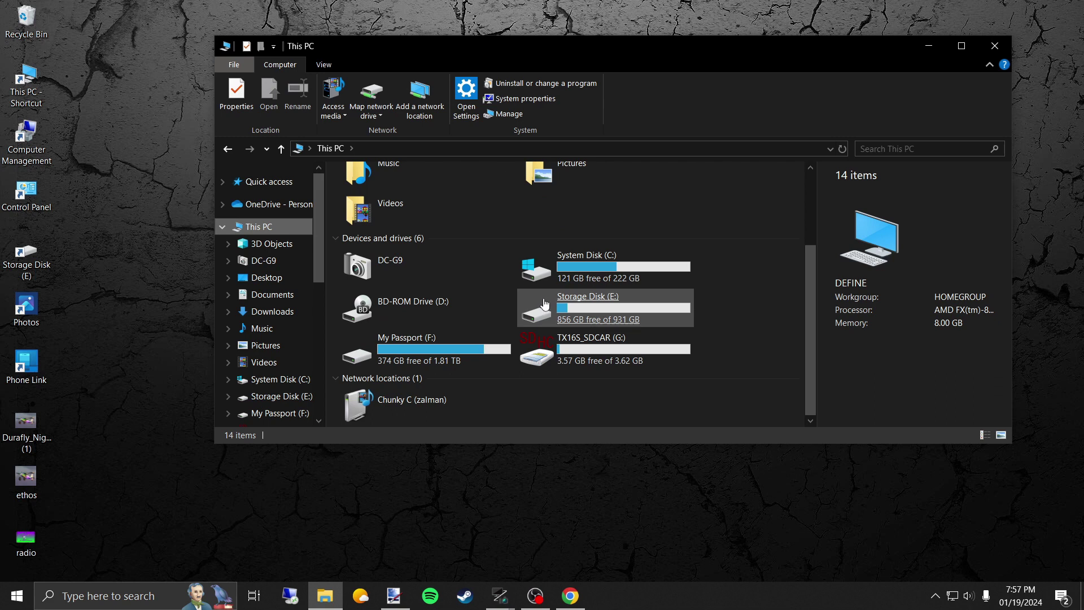
left_click(642, 342)
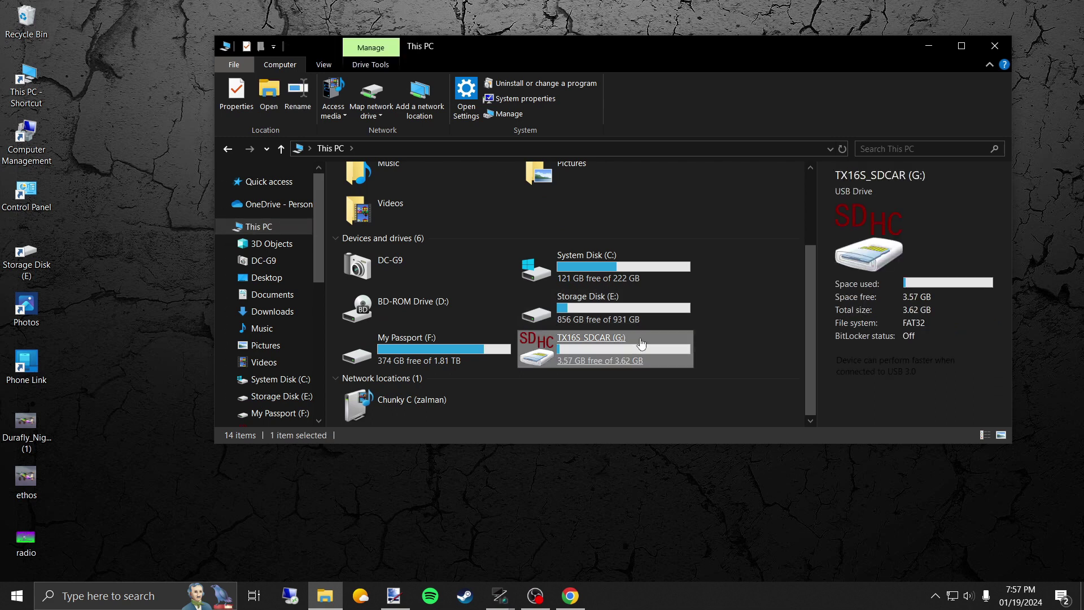
double_click(641, 342)
left_click(642, 344)
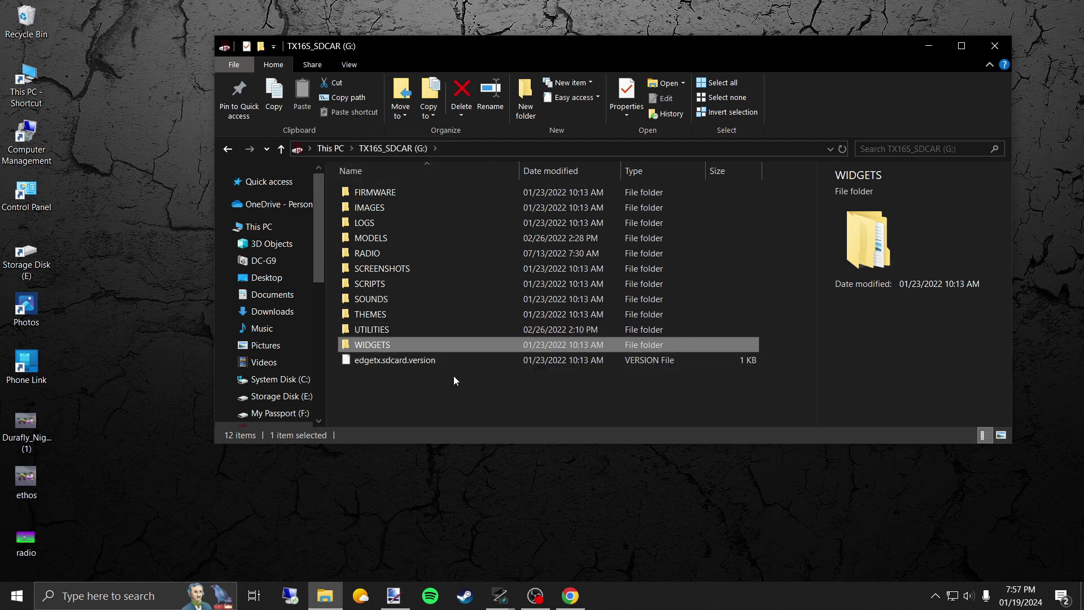
left_click(414, 208)
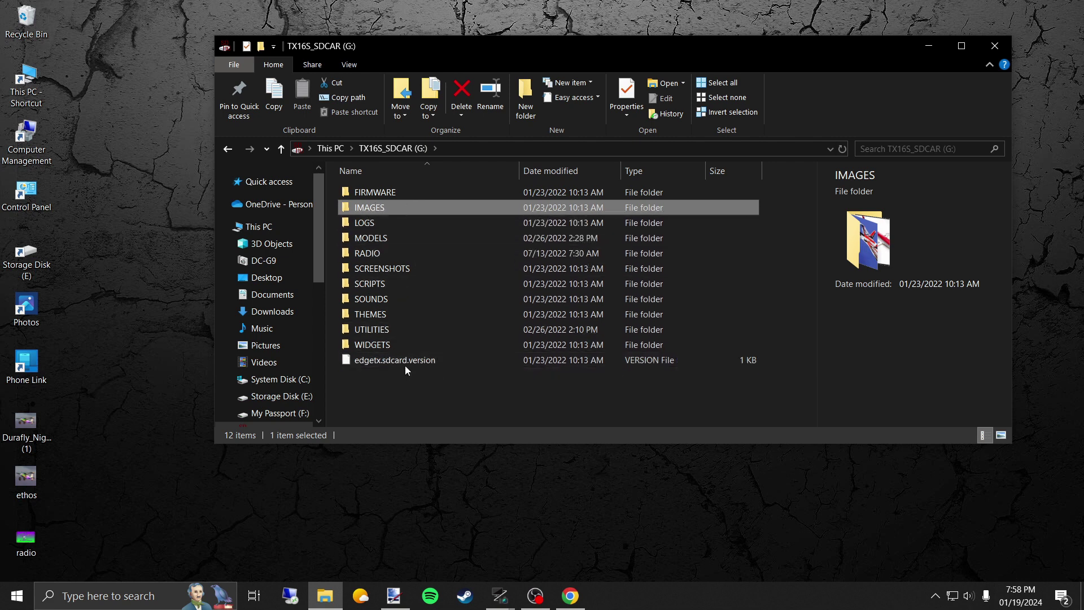
double_click(414, 214)
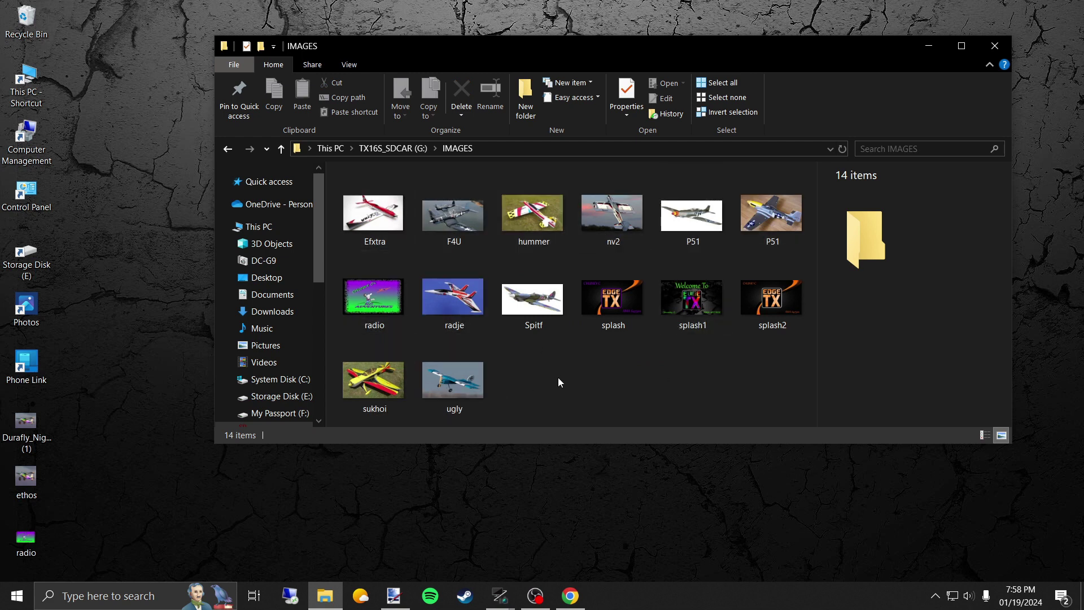
Check the details of the radio image in the IMAGES folder and identify the resized radio file on the desktop.
left_click(367, 300)
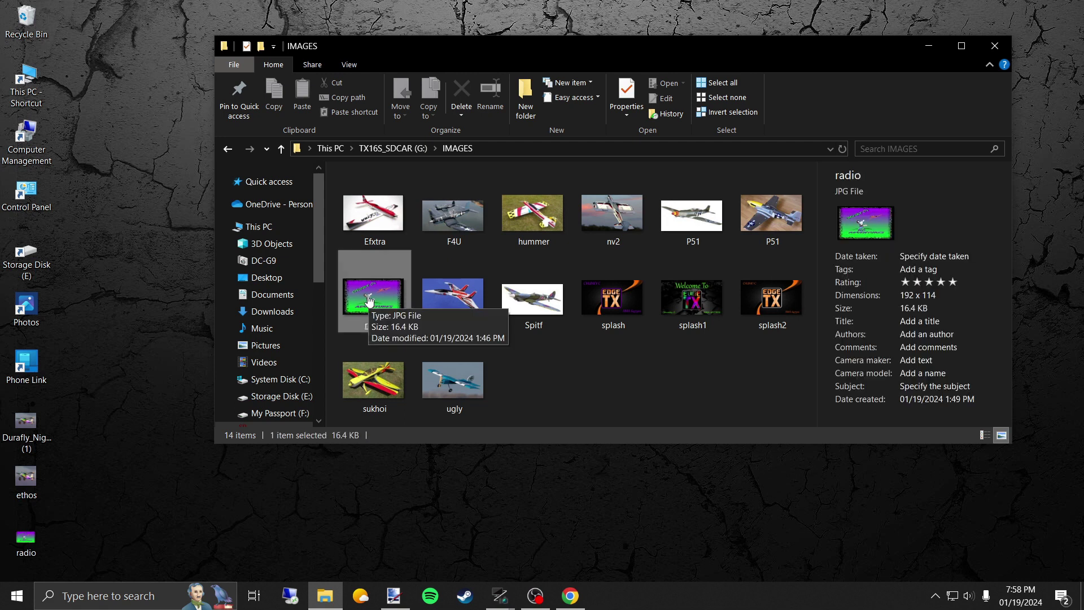
left_click(605, 387)
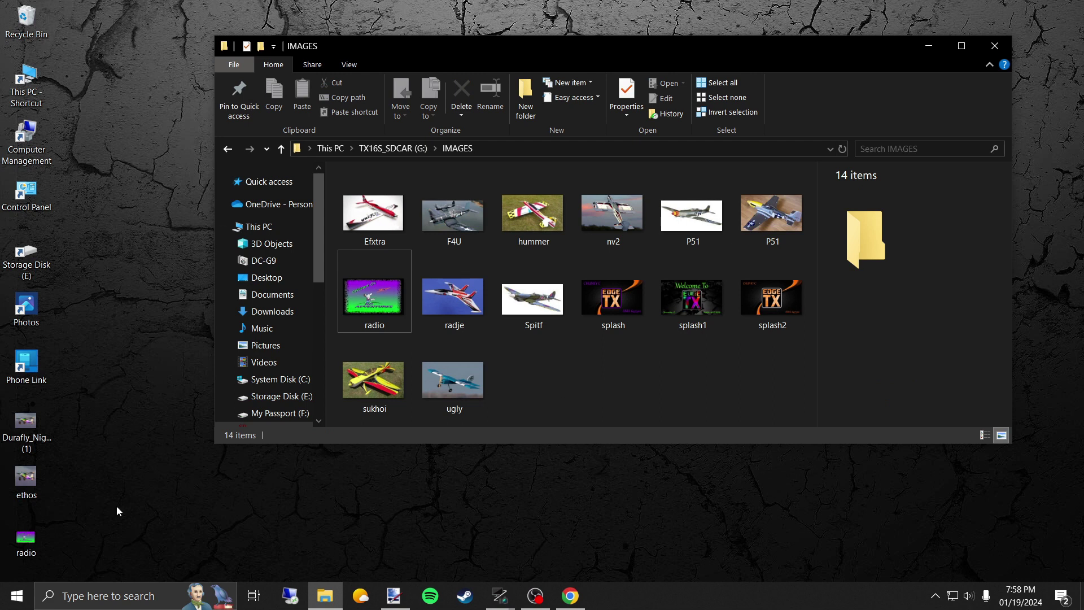
mouse_move(36, 540)
left_mouse_down()
mouse_move(469, 333)
mouse_move(382, 359)
mouse_move(36, 537)
left_mouse_up()
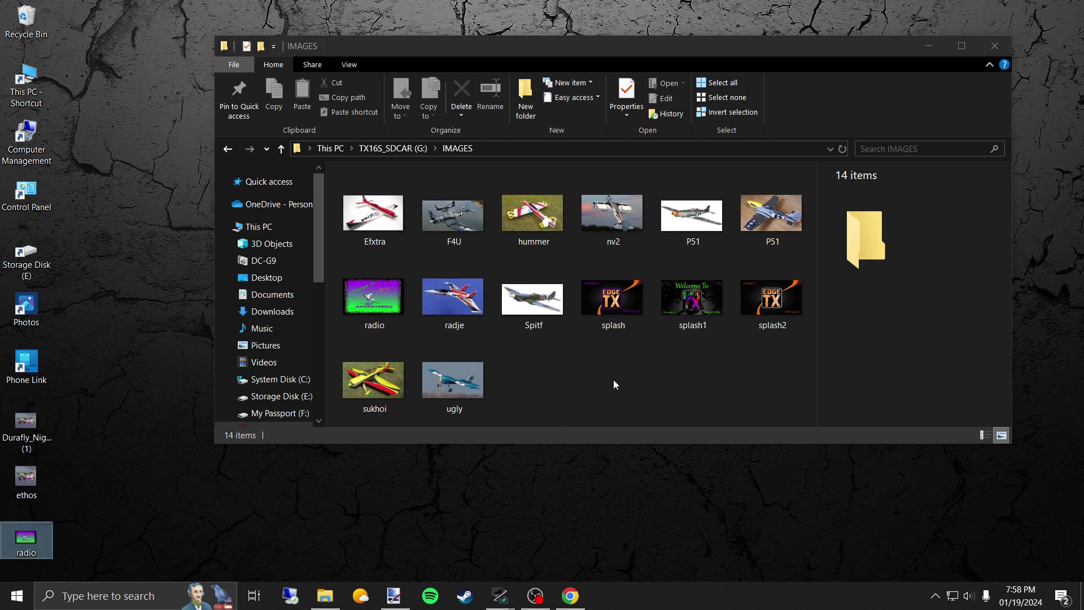
left_click(655, 375)
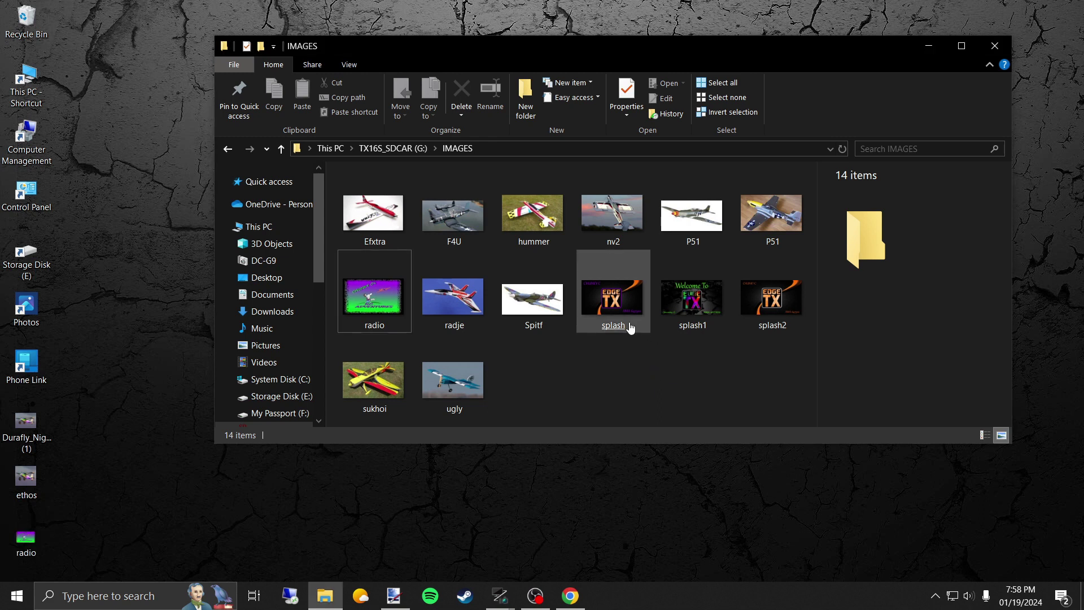
Check the dimensions of the splash and splash1 images, previewing each one and closing its viewer.
left_click(613, 310)
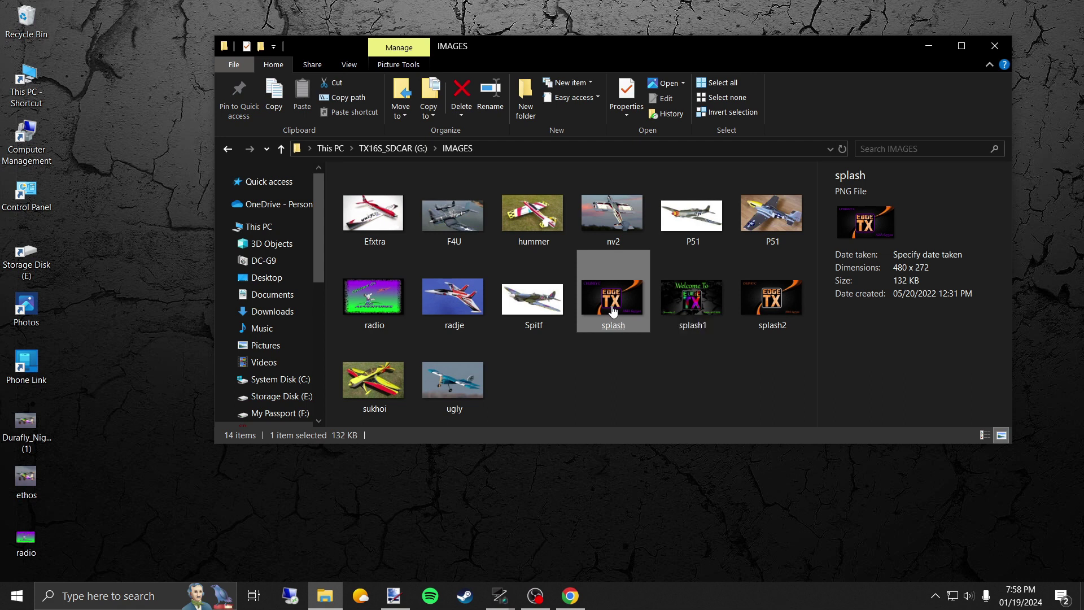
double_click(614, 310)
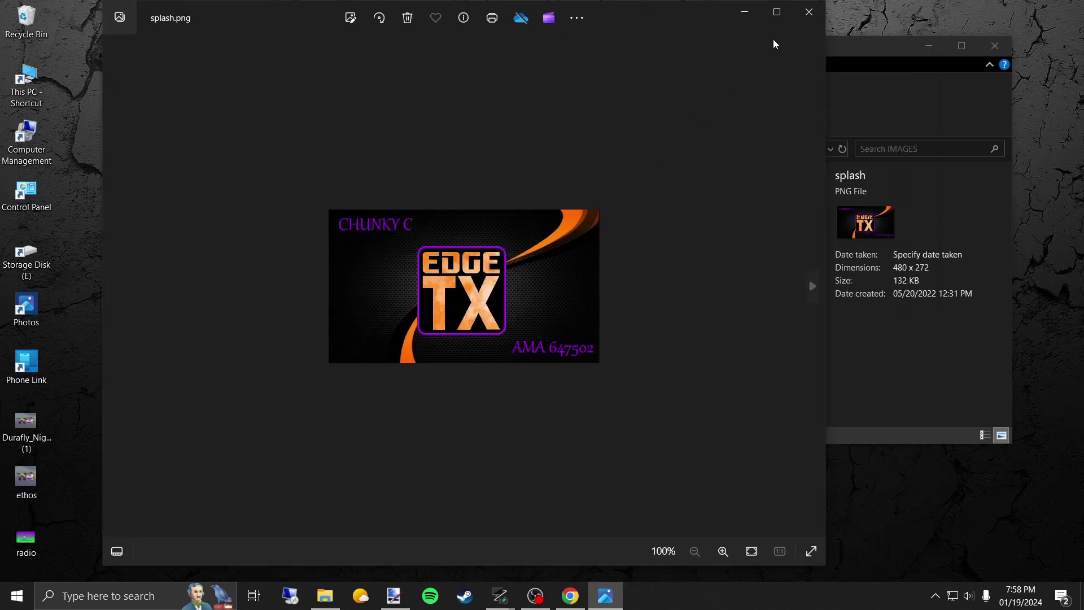
left_click(808, 12)
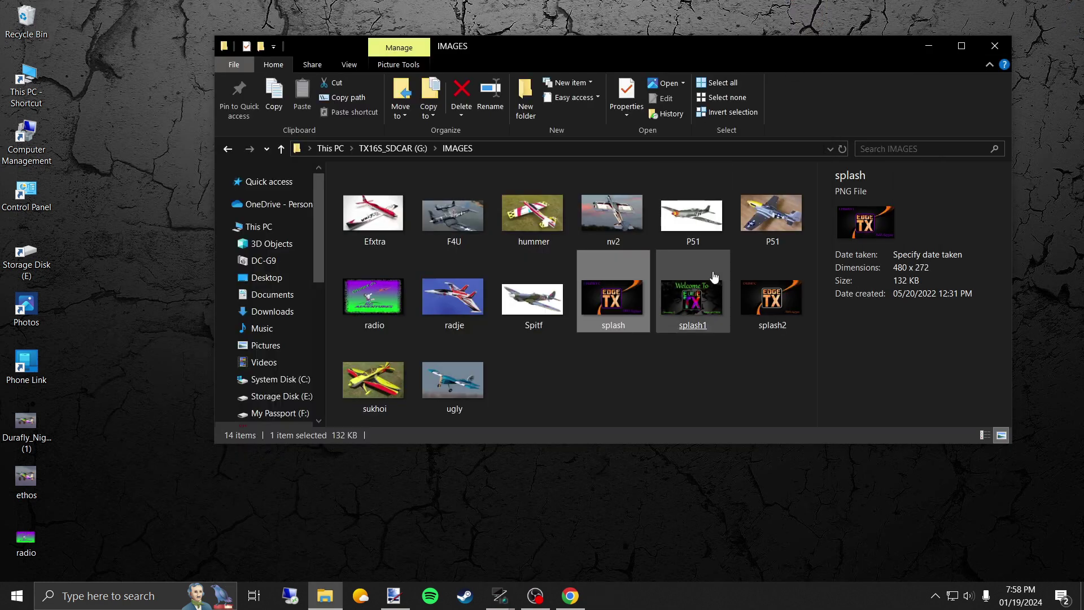
left_click(710, 302)
double_click(710, 302)
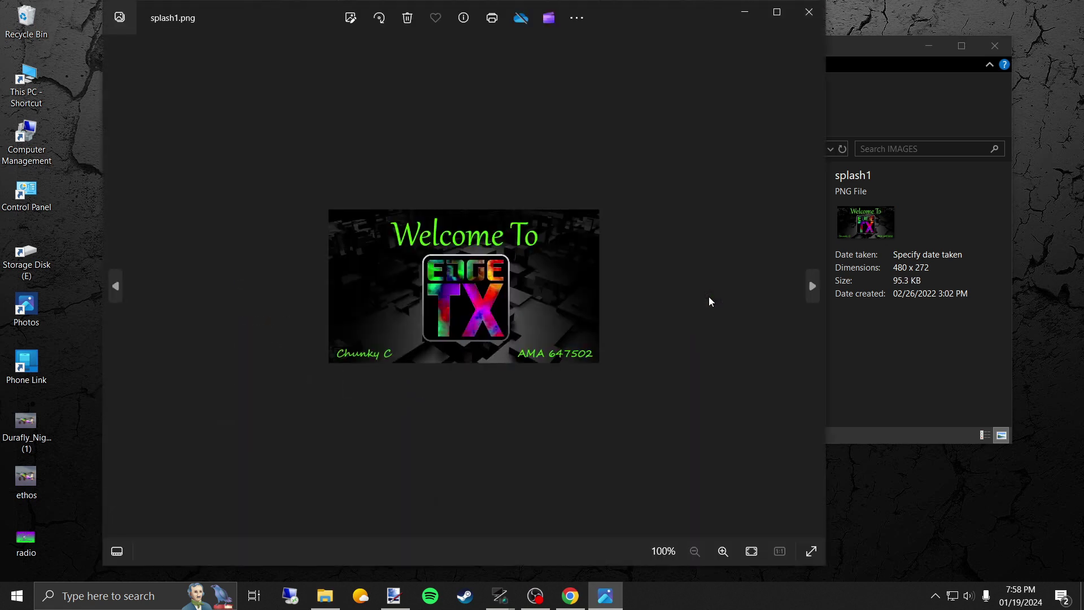
left_click(808, 13)
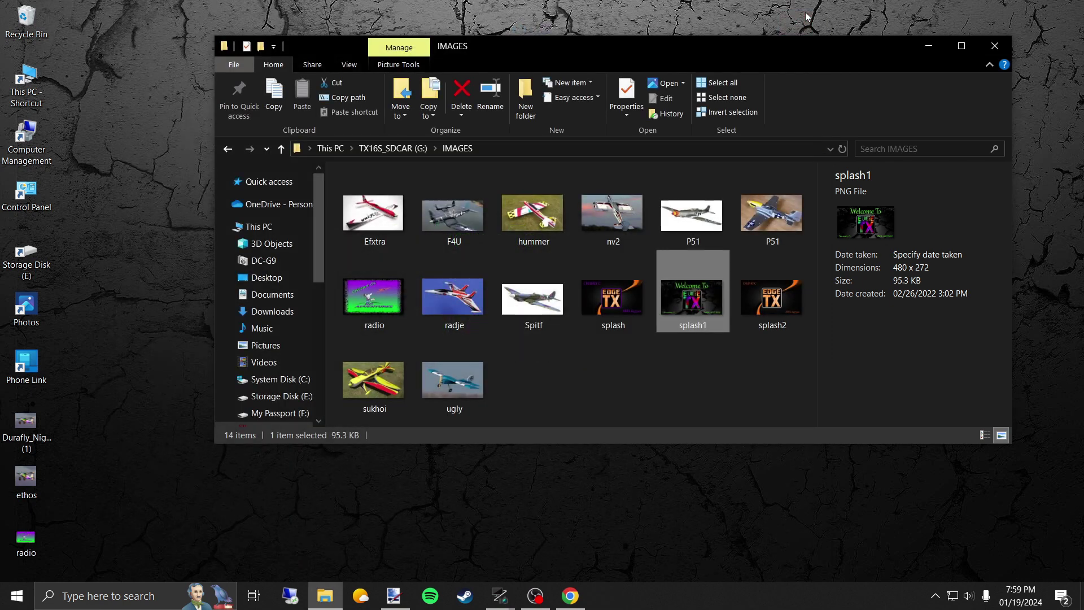
Preview the splash2 image, recheck the details of the splash image, and close the IMAGES folder window.
double_click(766, 299)
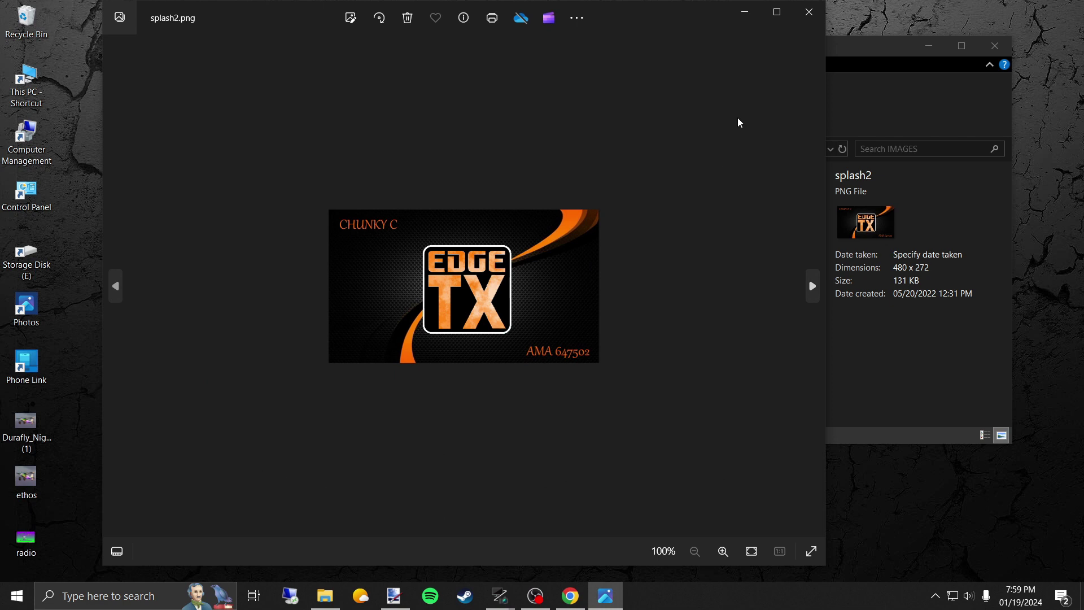
left_click(809, 12)
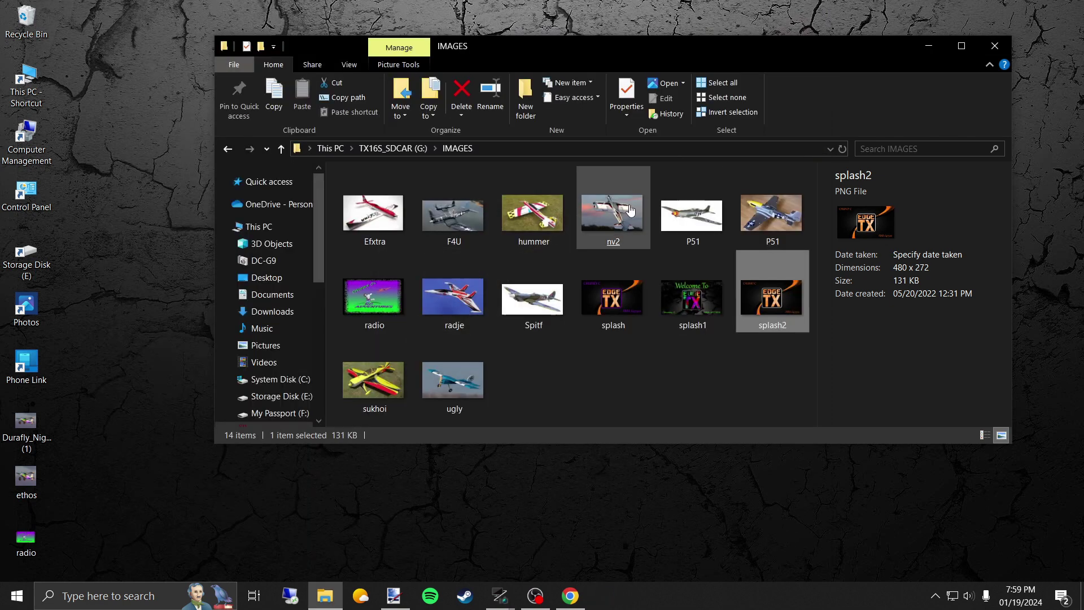
left_click(604, 291)
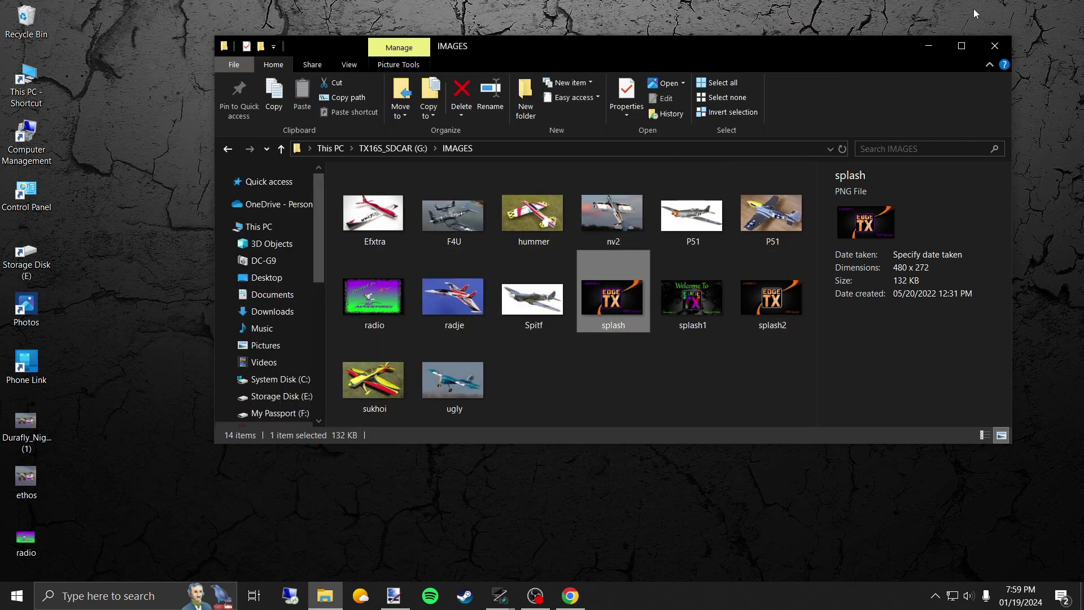
left_click(995, 46)
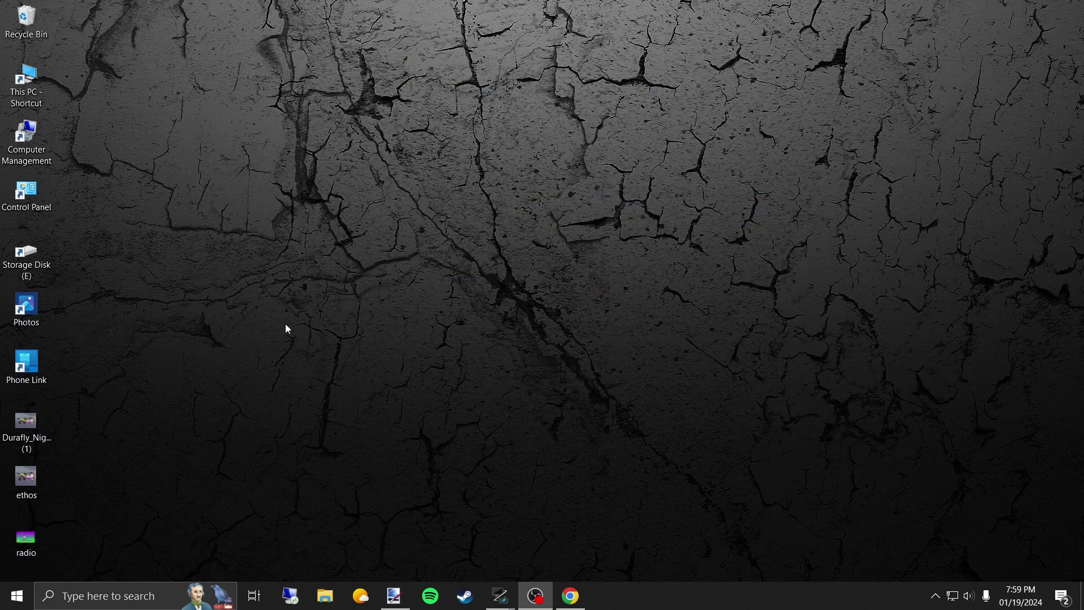